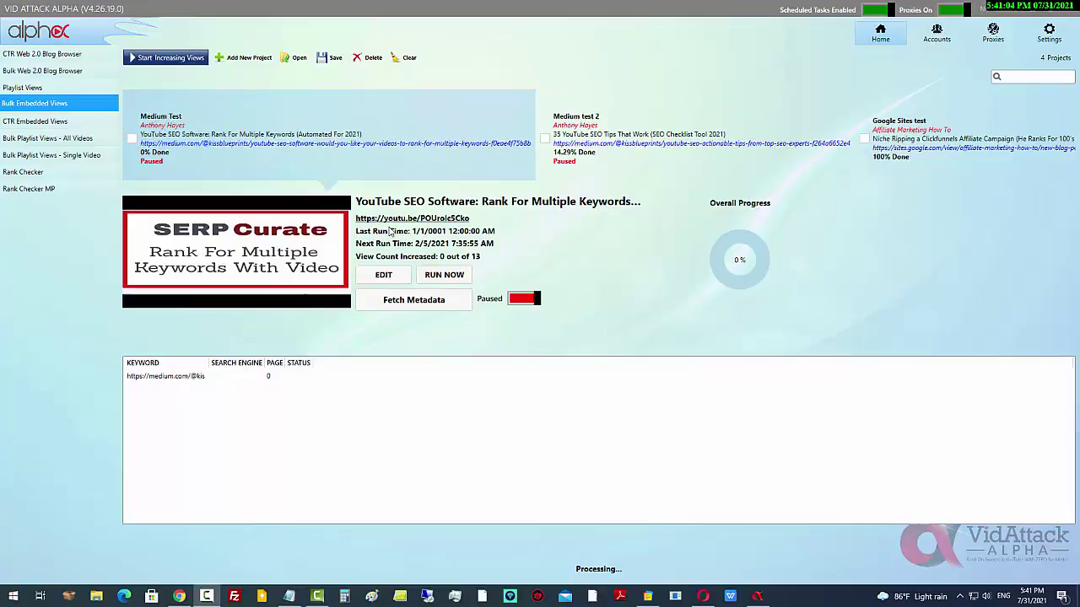
# - Open the Medium Test project's Edit Project dialog and centre it on screen
pyautogui.click(383, 275)
pyautogui.moveTo(380, 52); pyautogui.dragTo(447, 200)
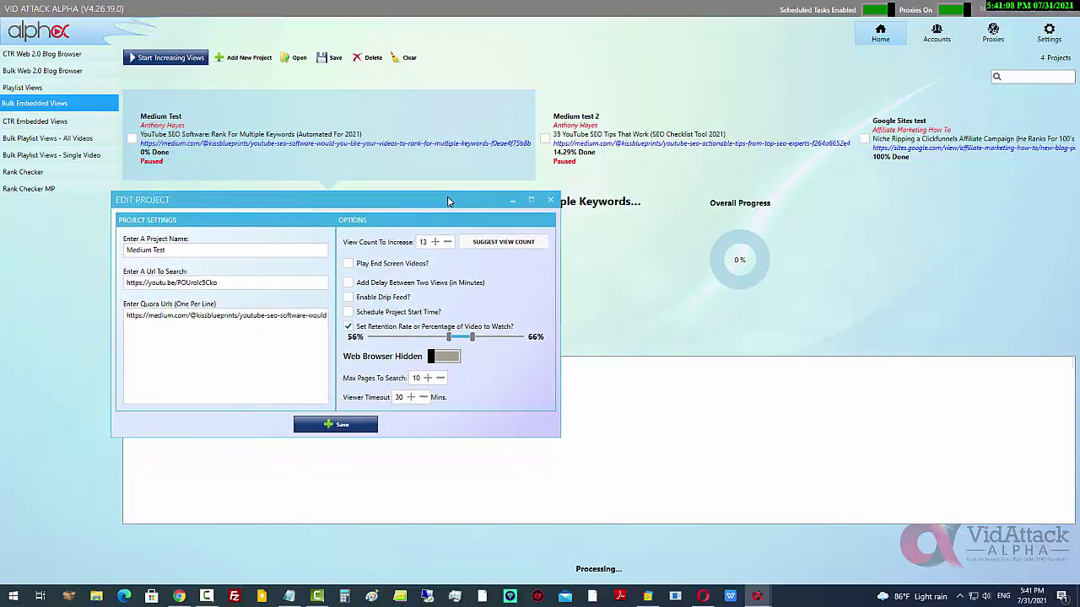
pyautogui.moveTo(447, 200); pyautogui.dragTo(456, 203)
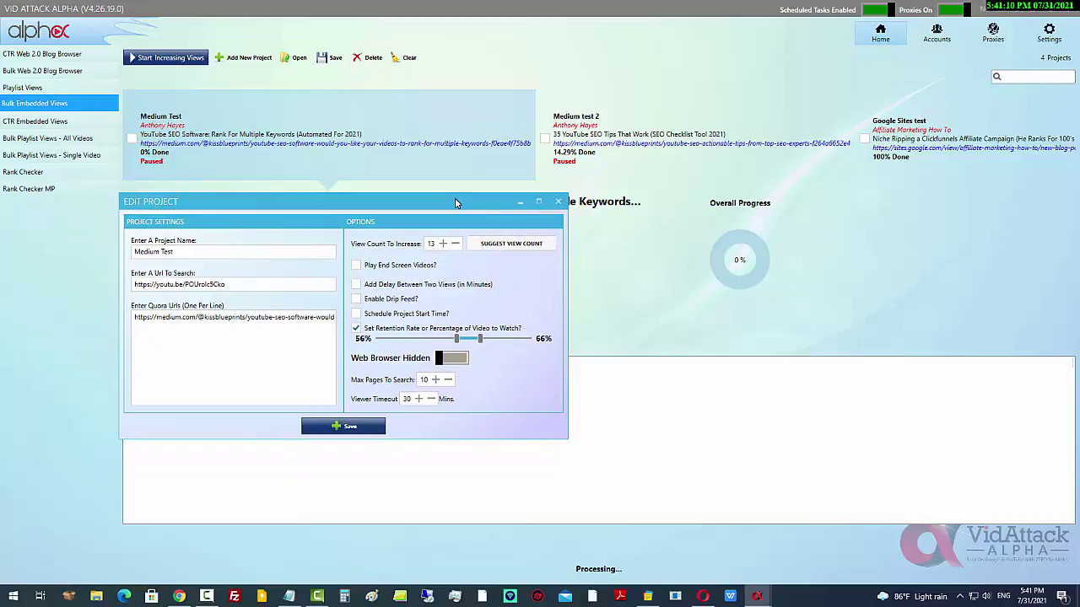
# - Change View Count To Increase to 213 and enable drip feed
pyautogui.click(431, 245)
pyautogui.write('2')
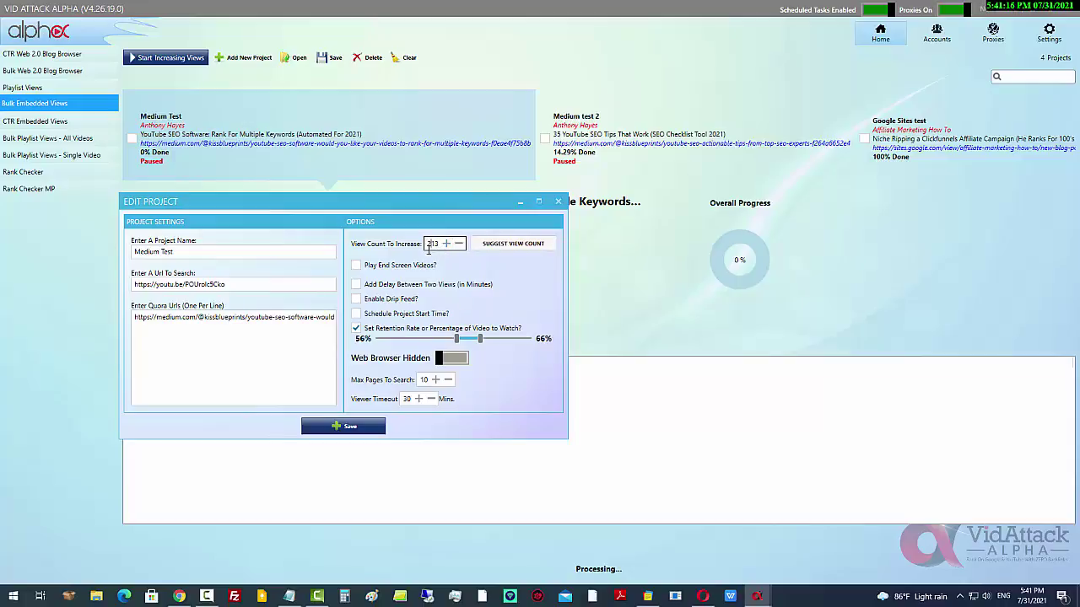
pyautogui.click(356, 299)
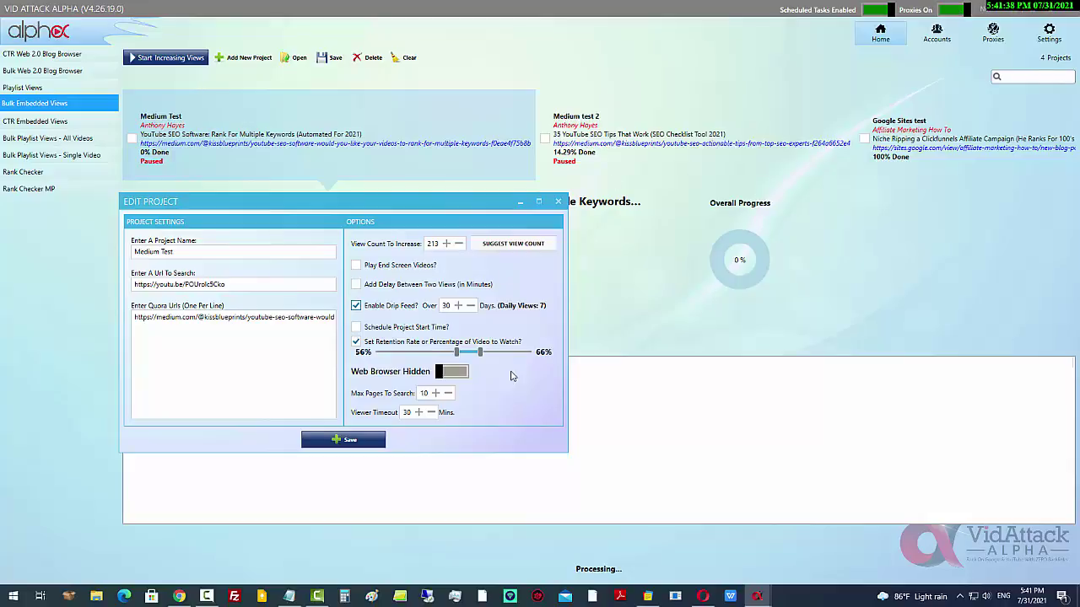
# - Set the retention slider range to 90% minimum and 100% maximum
pyautogui.moveTo(480, 351); pyautogui.dragTo(524, 352)
pyautogui.moveTo(453, 353)
pyautogui.mouseDown()
pyautogui.moveTo(508, 357)
pyautogui.moveTo(499, 360)
pyautogui.mouseUp()
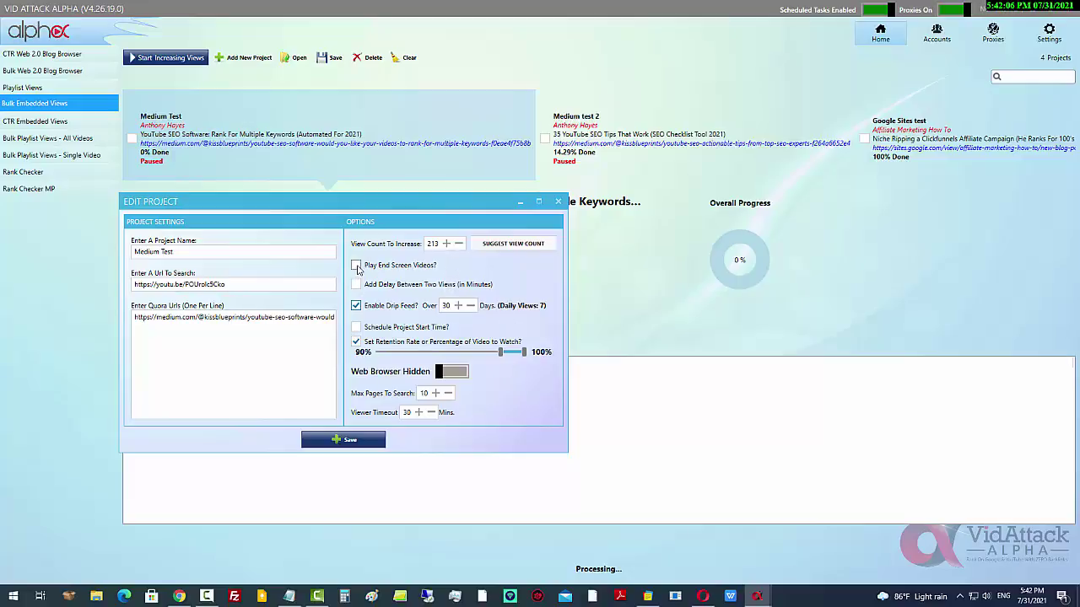
# - Enable Play End Screen Videos and raise Max End Screens To Play to 5
pyautogui.click(357, 265)
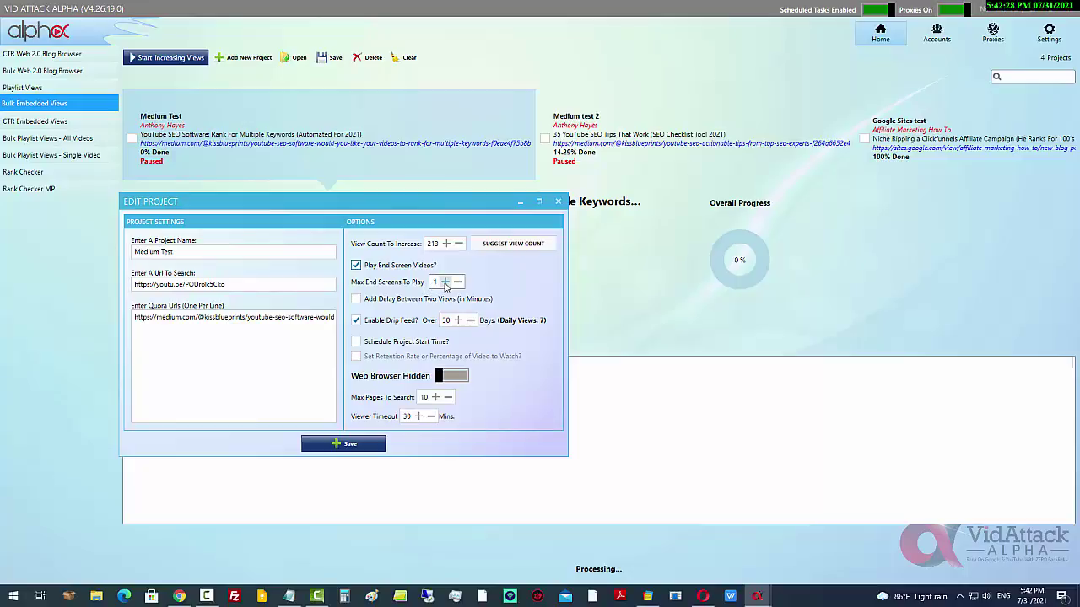
pyautogui.click(445, 284)
pyautogui.click(445, 281)
pyautogui.click(446, 282)
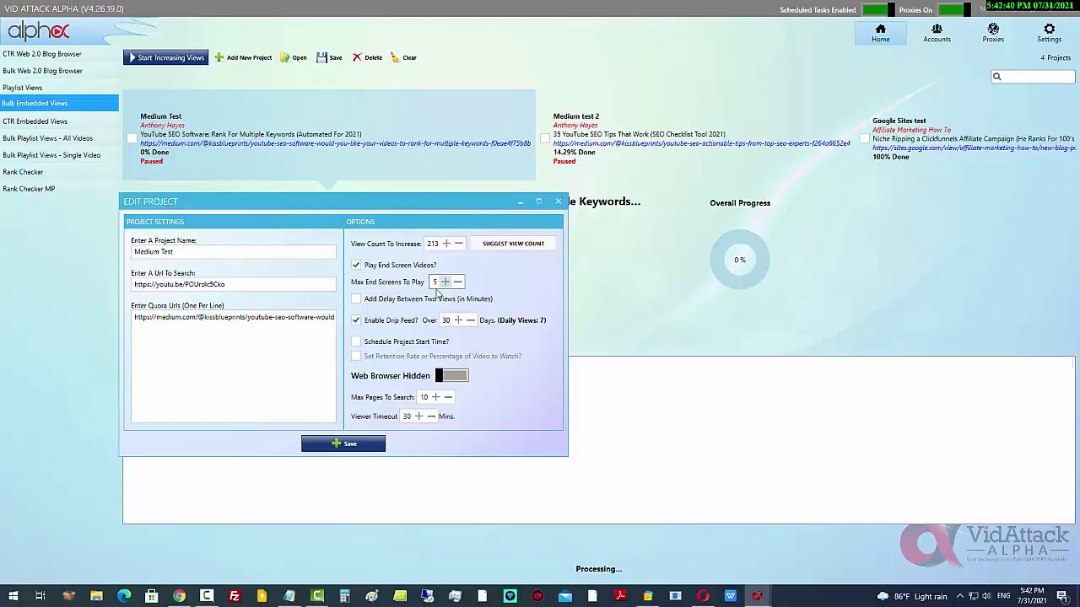